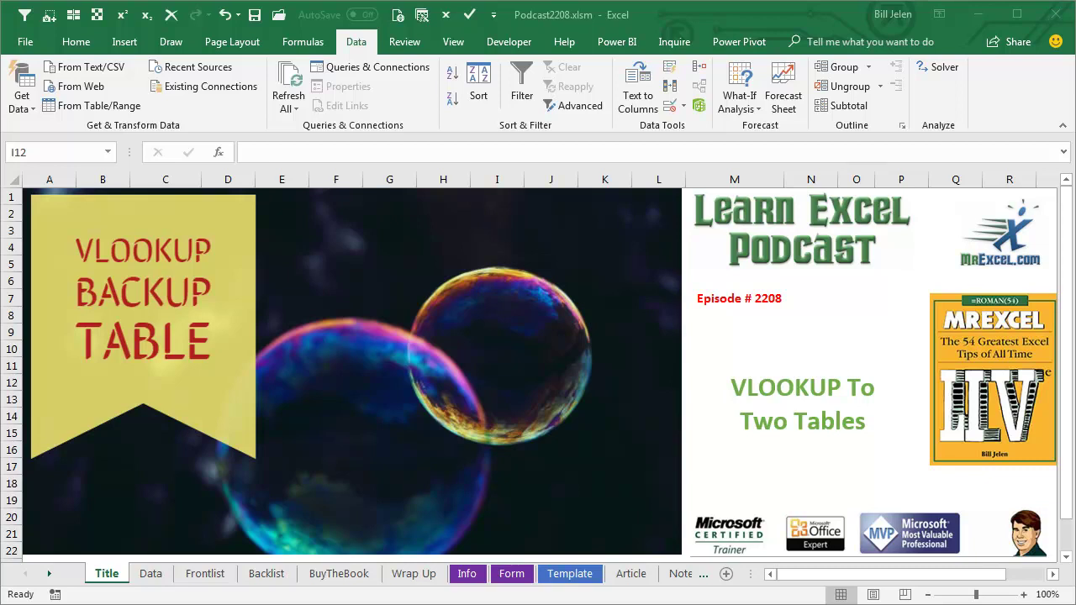
- Review the Data, Frontlist and Backlist sheets, ending on the Frontlist table
{"action": "left_click", "coordinate": [156, 575]}
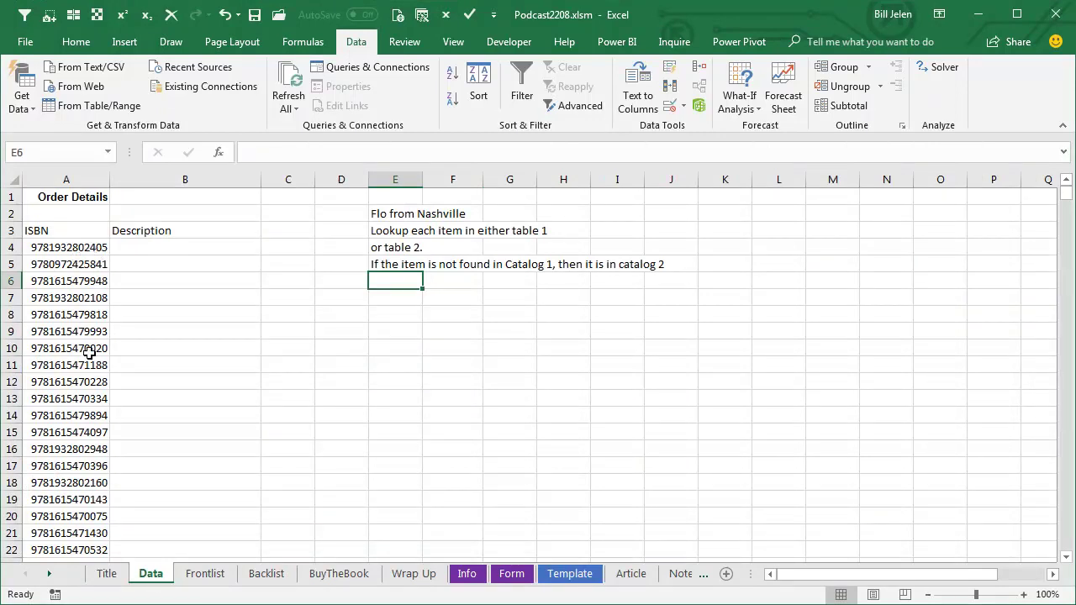
{"action": "left_click", "coordinate": [206, 574]}
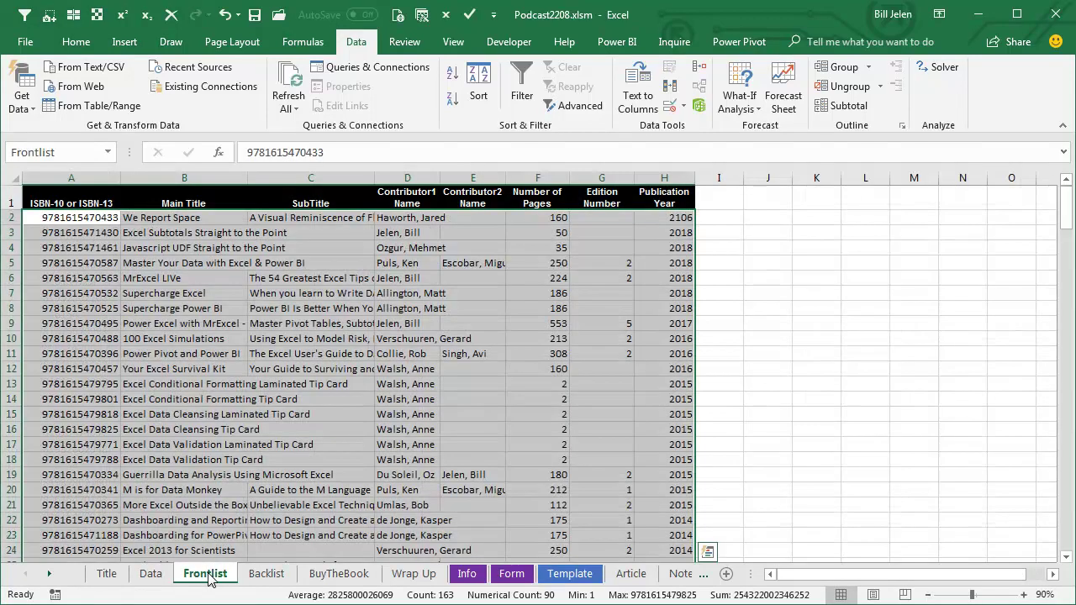
{"action": "left_click", "coordinate": [270, 577]}
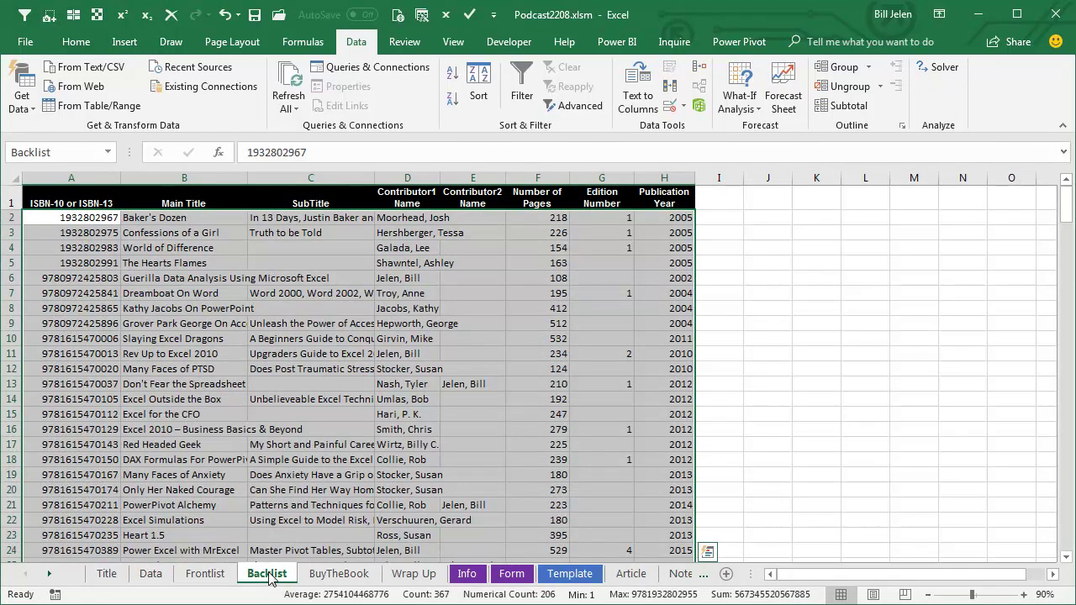
{"action": "left_click", "coordinate": [198, 577]}
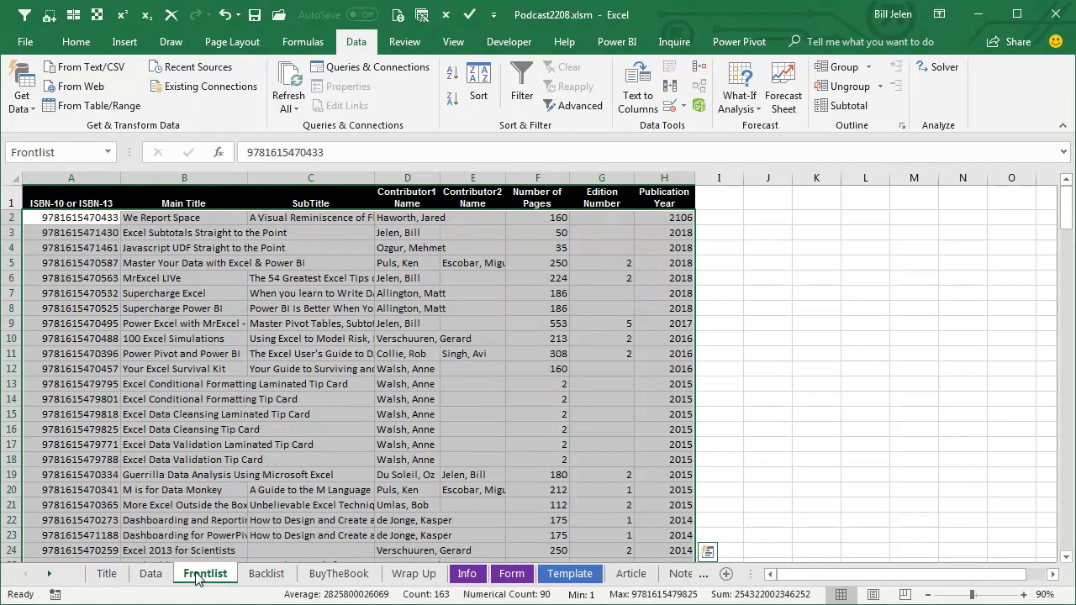
- On the Data sheet, enter =VLOOKUP(A4,Frontlist,2,False) in cell B4
{"action": "left_click", "coordinate": [152, 577]}
{"action": "left_click", "coordinate": [141, 241]}
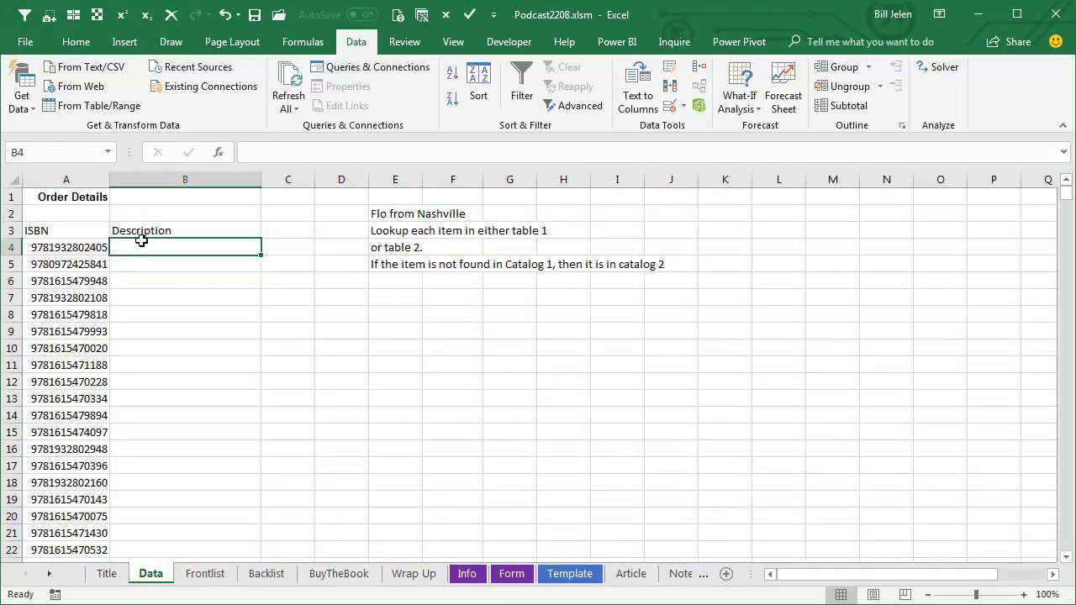
{"action": "type", "text": "=VLO"}
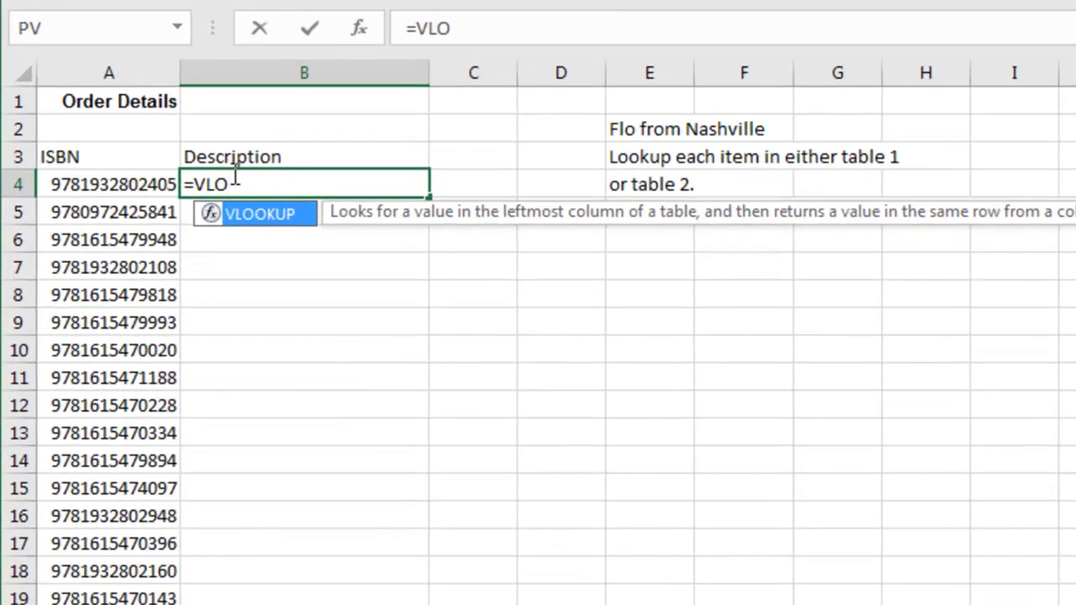
{"action": "key", "text": "Tab"}
{"action": "key", "text": "Left"}
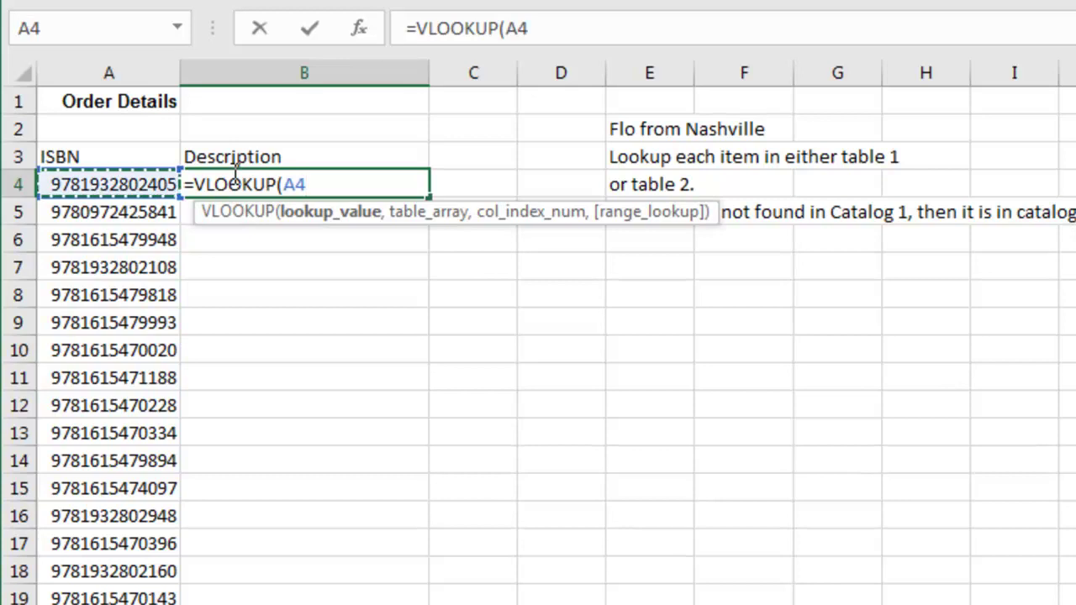
{"action": "type", "text": ",Fr"}
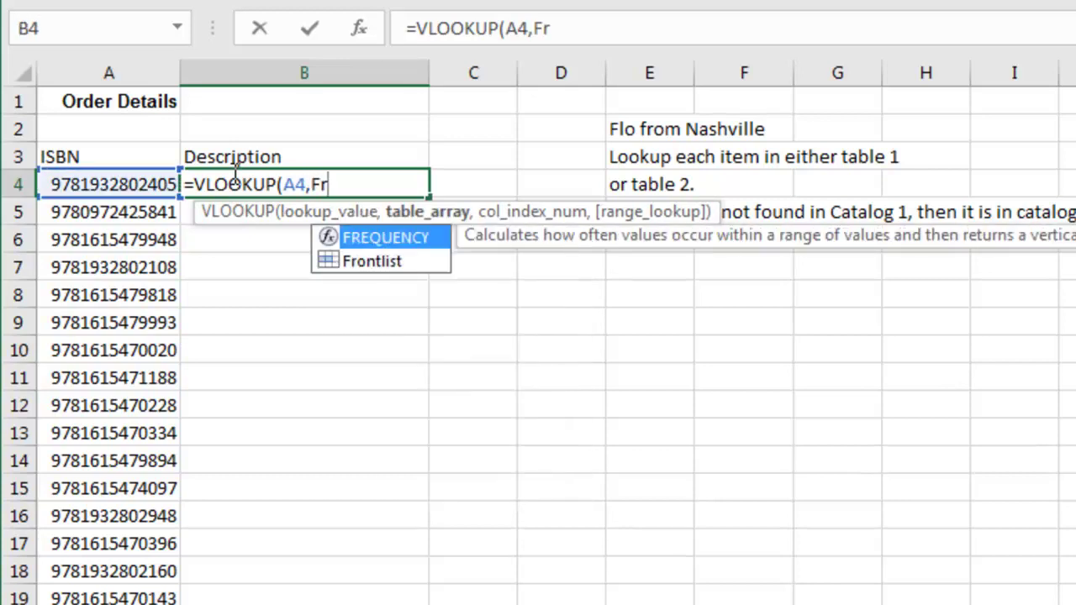
{"action": "type", "text": "ontlist,2,False)"}
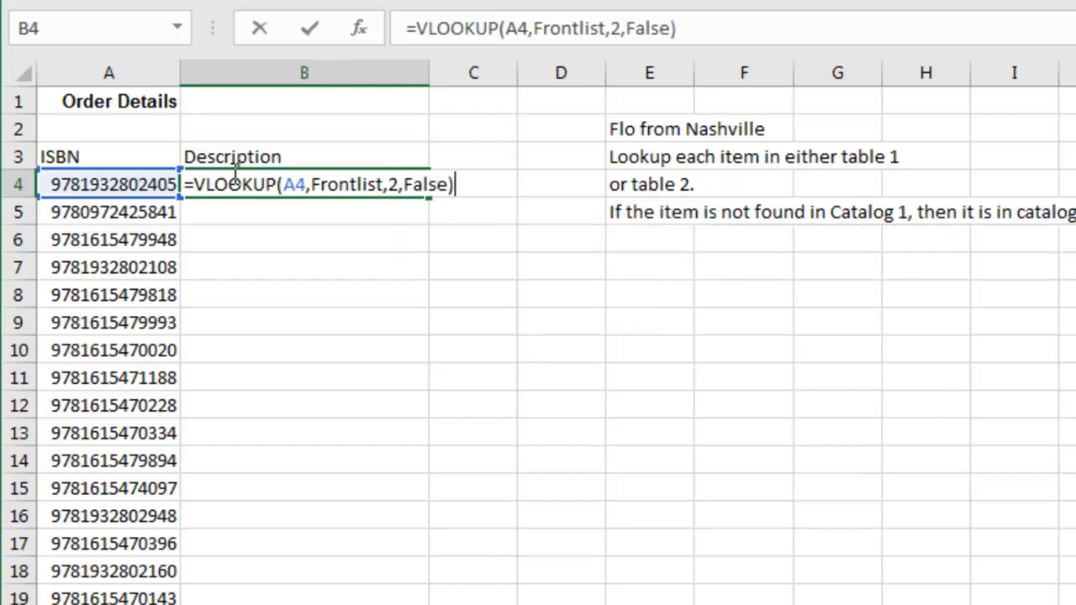
{"action": "key", "text": "Return"}
- Check the Frontlist and Backlist named ranges, then fill the B4 formula down the Description column
{"action": "left_click", "coordinate": [328, 187]}
{"action": "key", "text": "ctrl+bracketleft"}
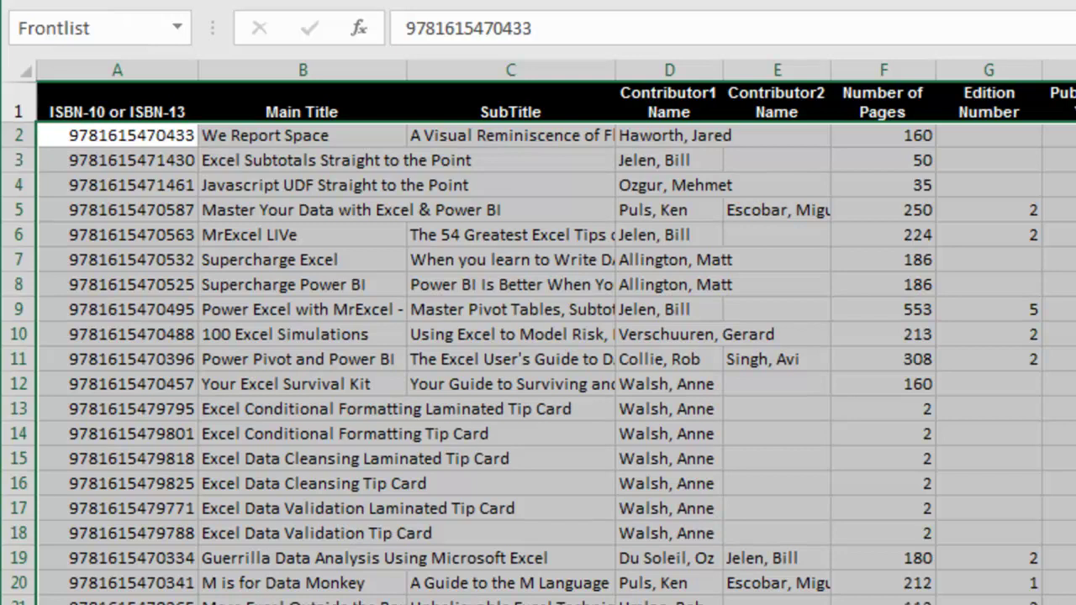
{"action": "key", "text": "ctrl+Page_Down"}
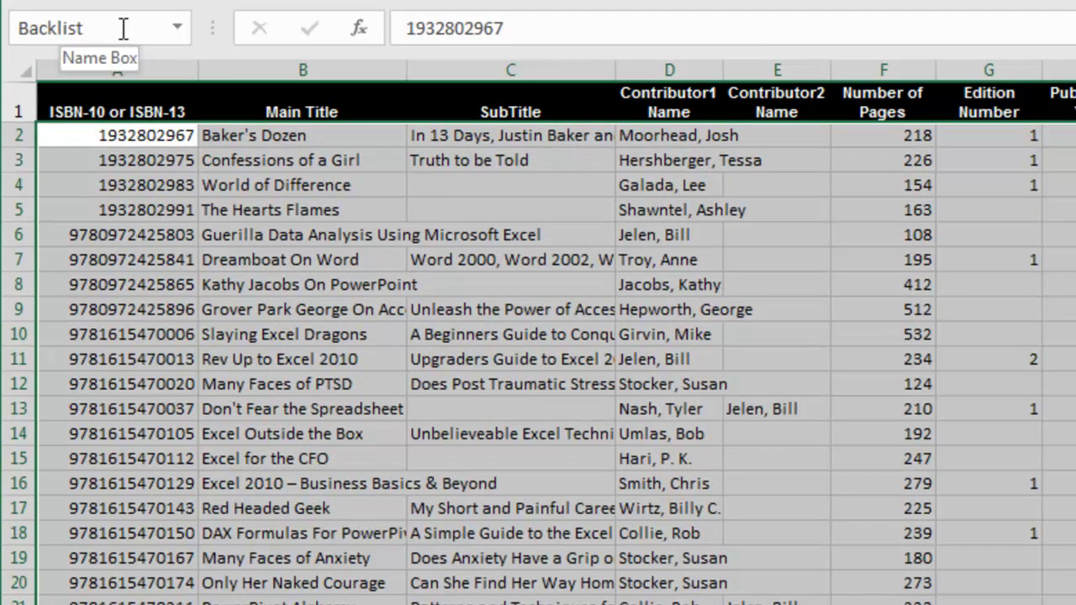
{"action": "key", "text": "ctrl+Page_Up"}
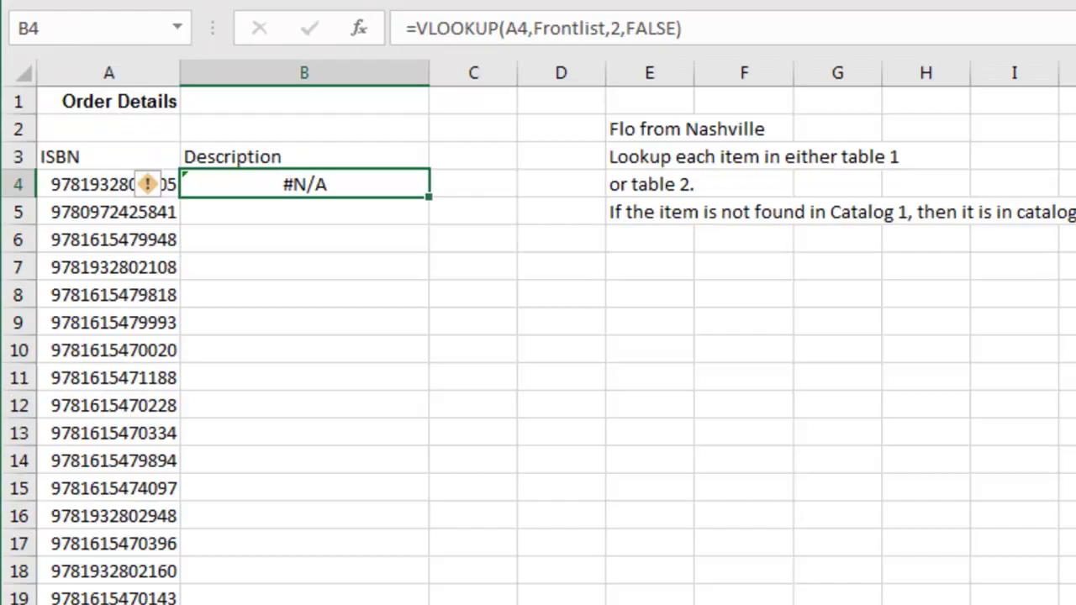
{"action": "double_click", "coordinate": [431, 195]}
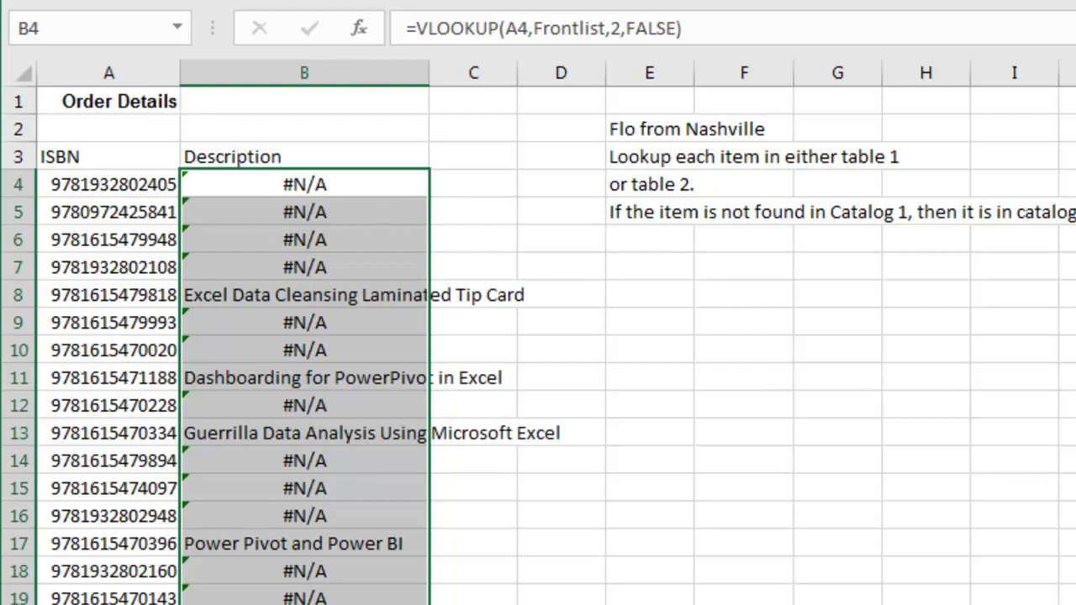
- Wrap B4's formula in IFERROR with VLOOKUP(A4,Backlist,2,False) as the fallback
{"action": "key", "text": "F2"}
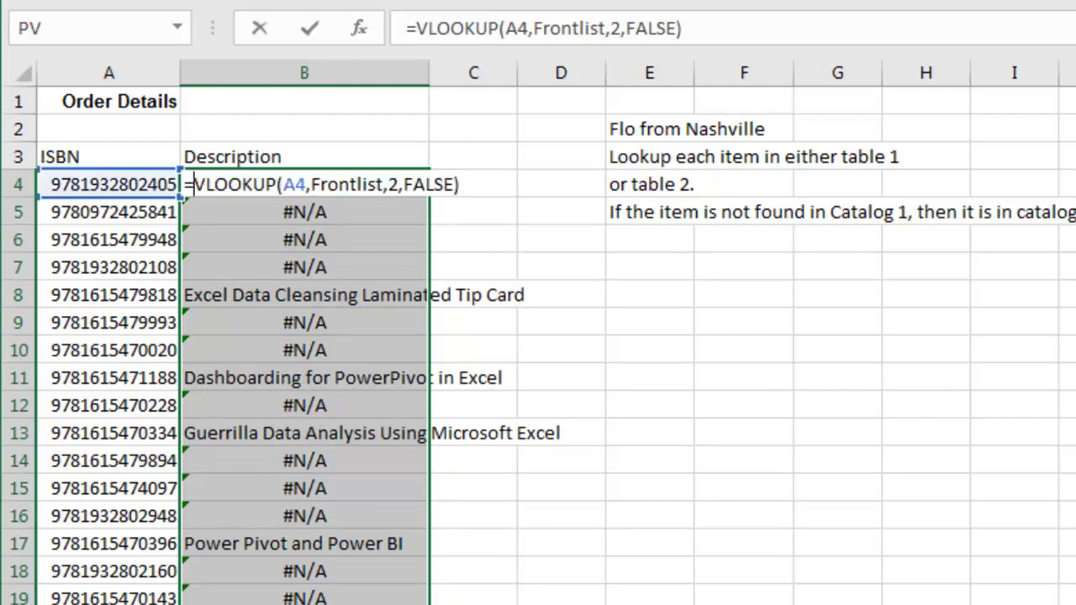
{"action": "type", "text": "IFERROR("}
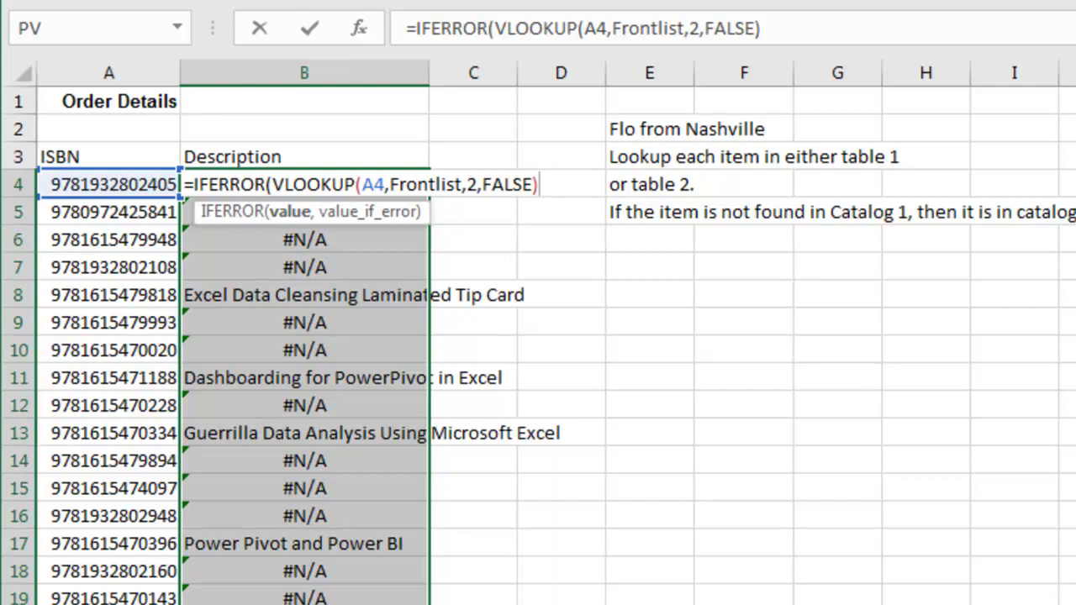
{"action": "type", "text": ","}
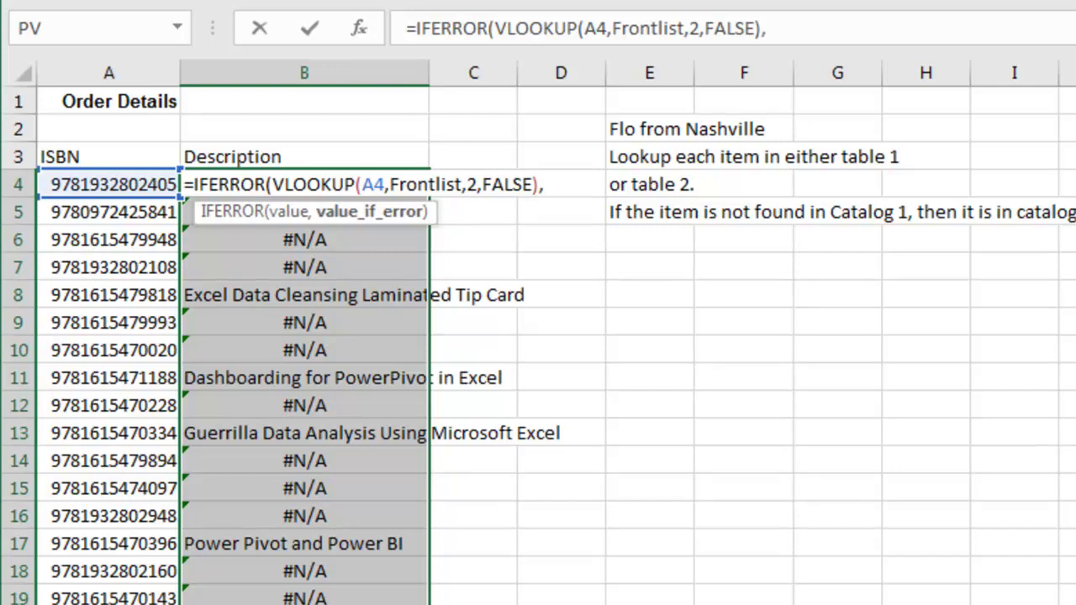
{"action": "type", "text": "VL"}
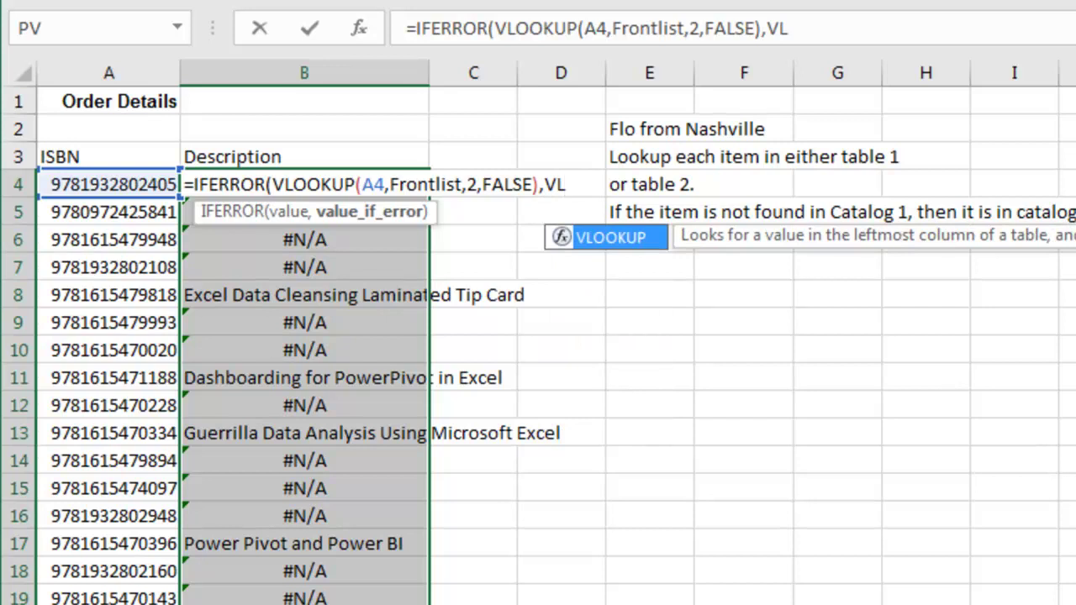
{"action": "key", "text": "Tab"}
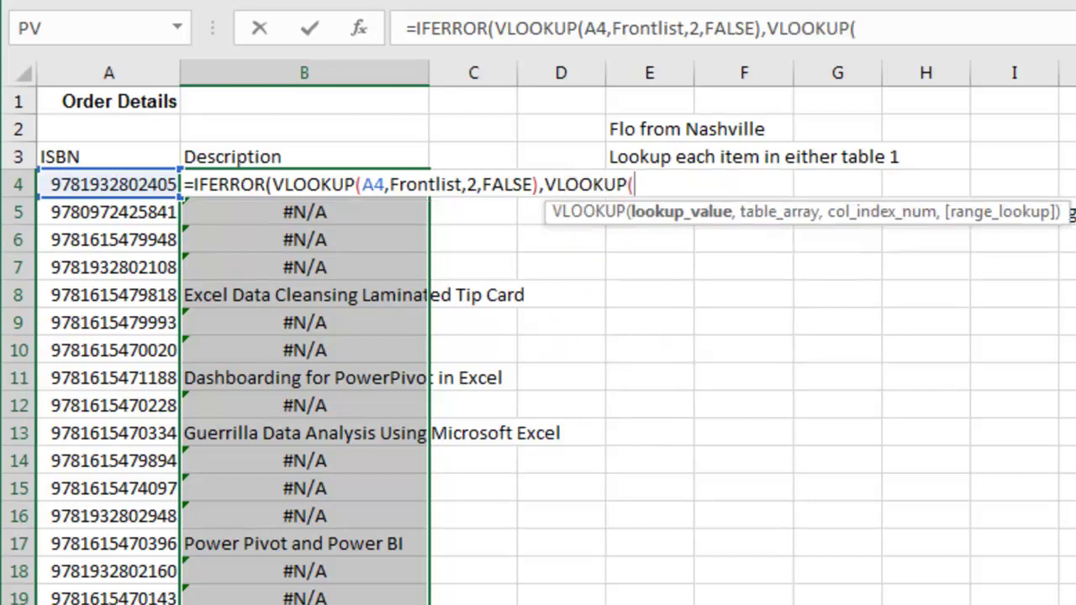
{"action": "type", "text": "A"}
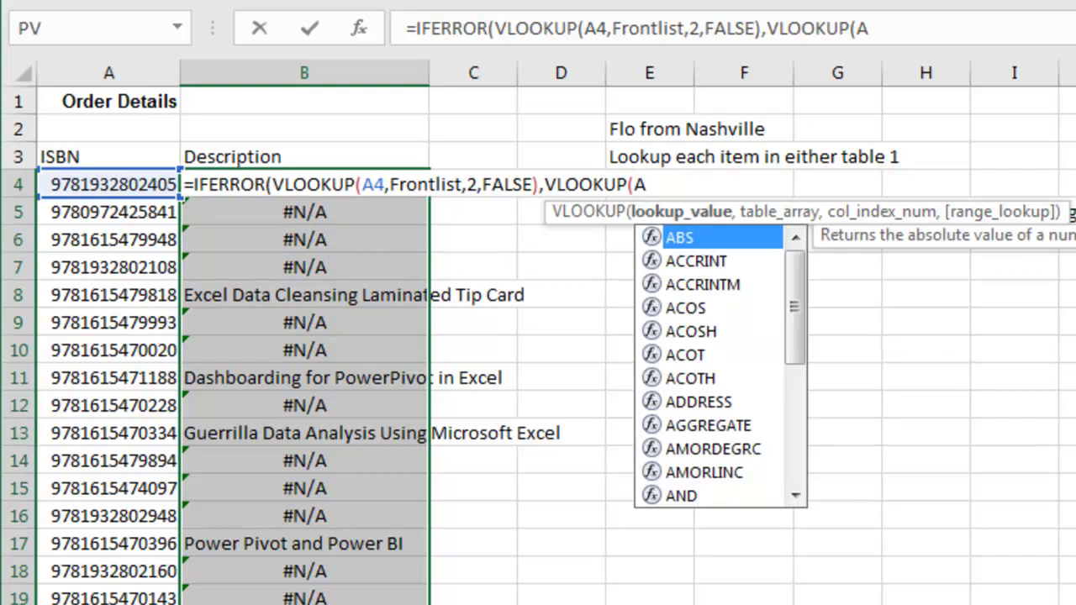
{"action": "type", "text": "4,Backlist,2,"}
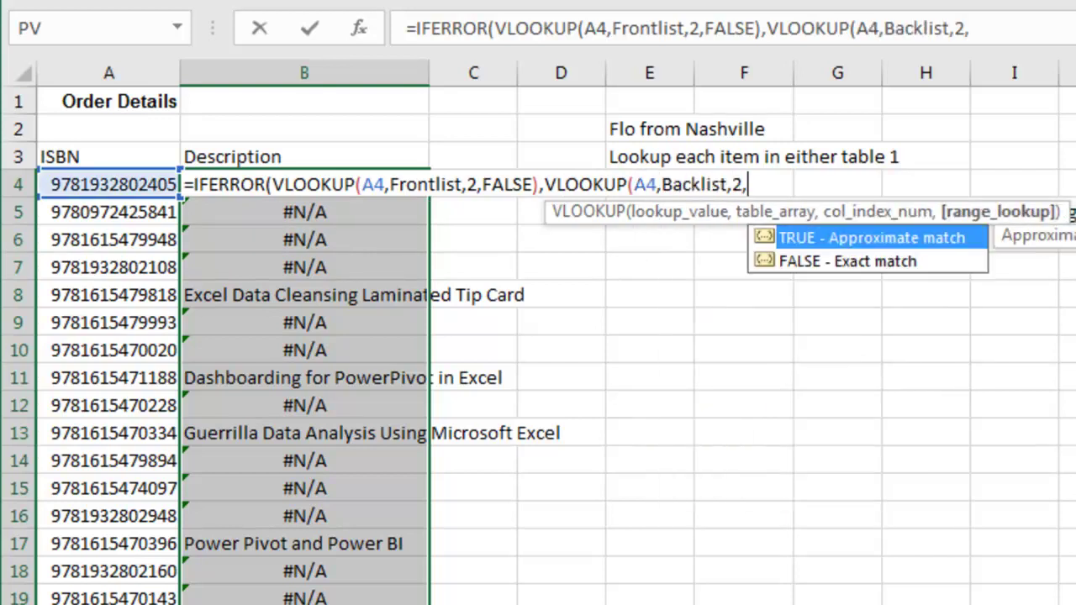
{"action": "type", "text": "False)"}
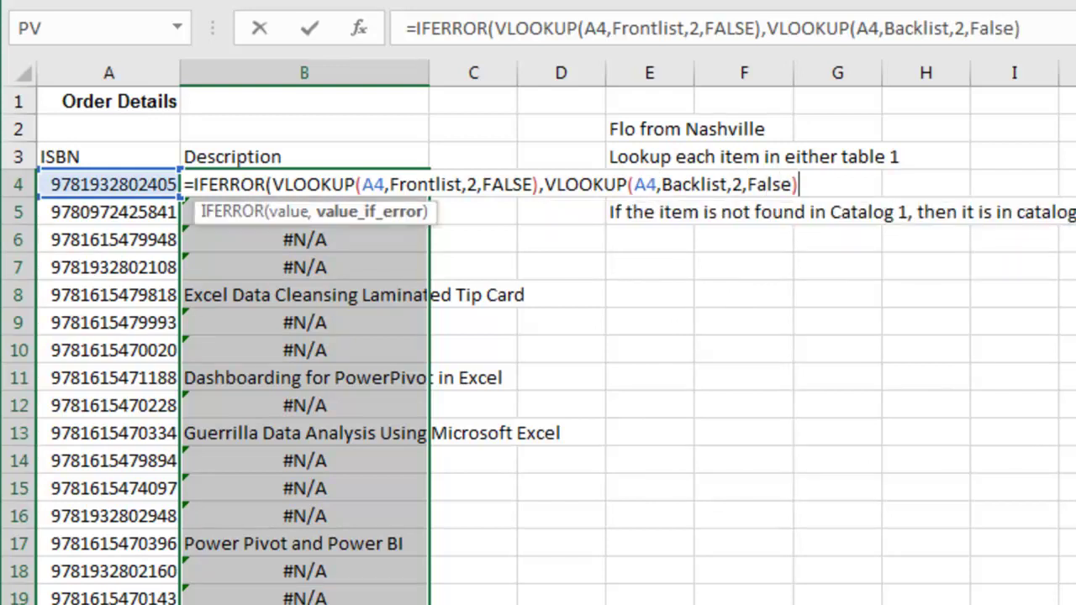
{"action": "type", "text": ")"}
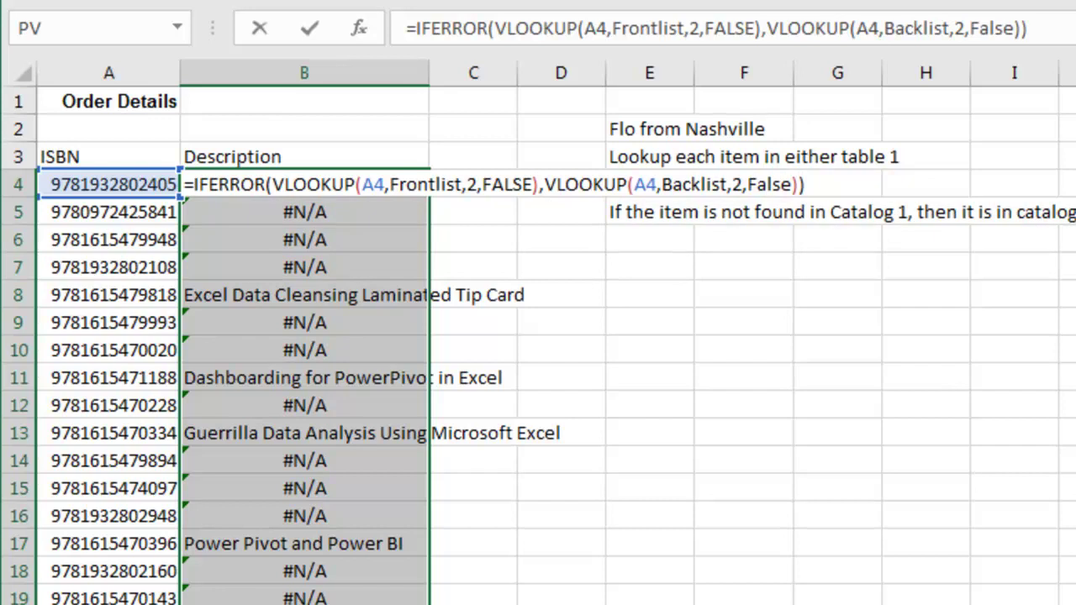
- Apply the IFERROR formula to all Description cells and check each row's result and B4's formula
{"action": "key", "text": "ctrl+Return"}
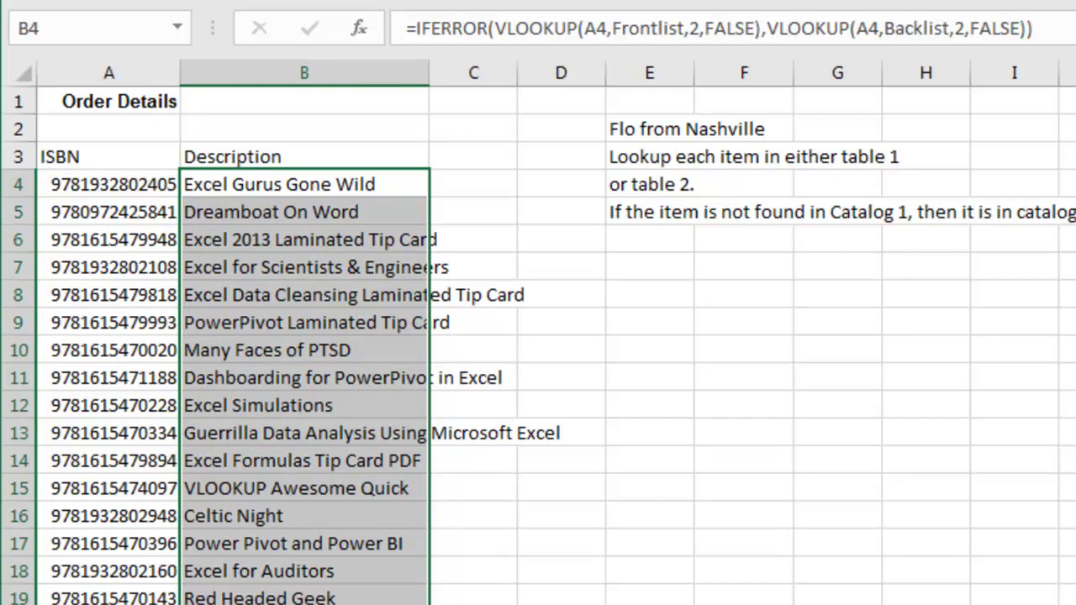
{"action": "key", "text": "ctrl+Down"}
{"action": "key", "text": "Down"}
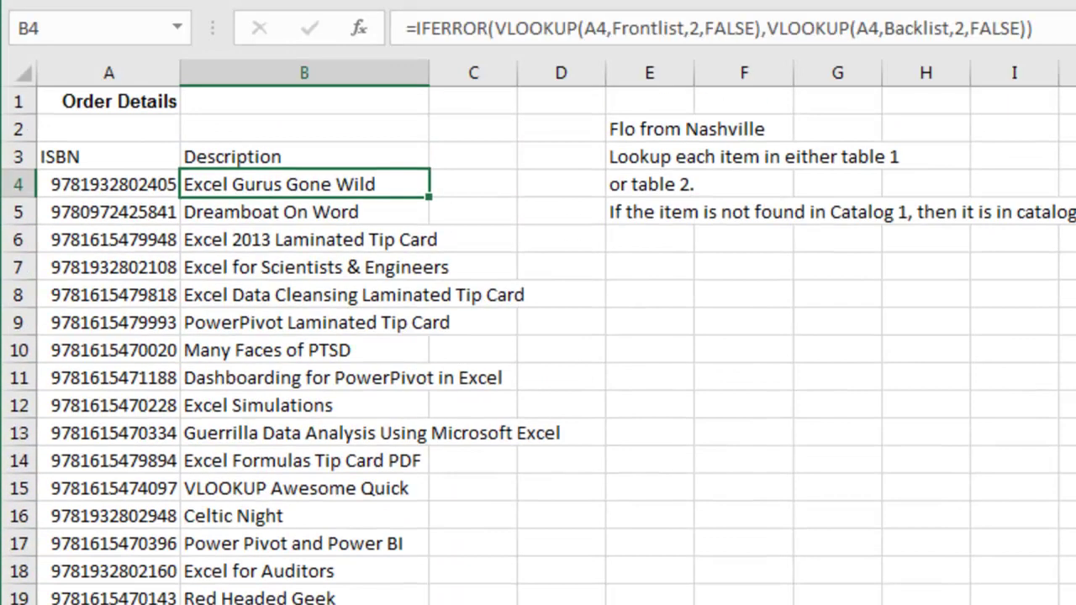
{"action": "key", "text": "Down"}
{"action": "key", "text": "Down"}
{"action": "key", "text": "Down"}
{"action": "key", "text": "Down"}
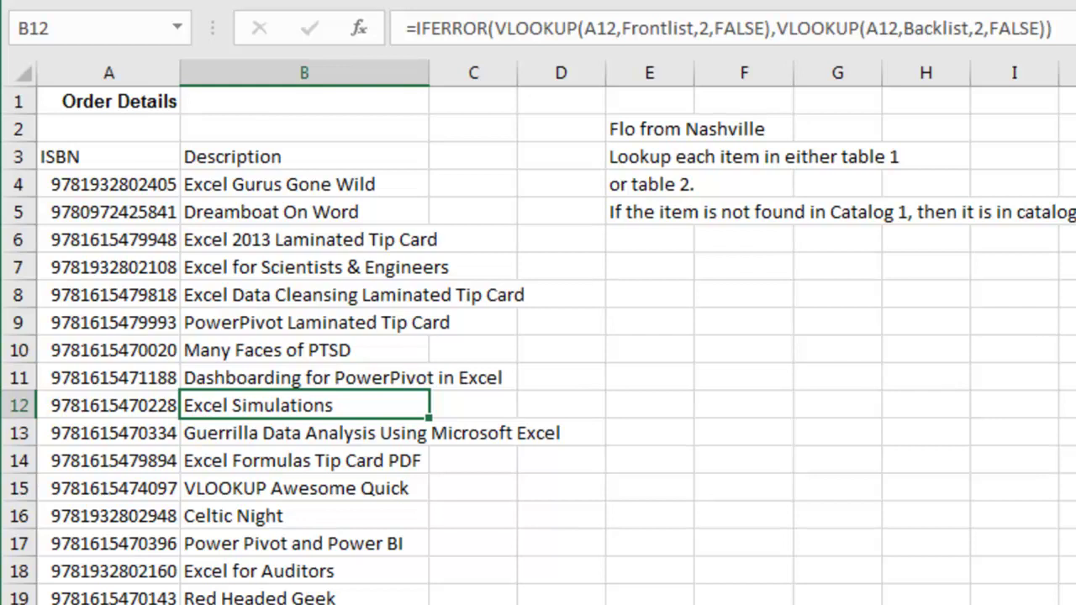
{"action": "left_click", "coordinate": [292, 193]}
{"action": "double_click", "coordinate": [292, 193]}
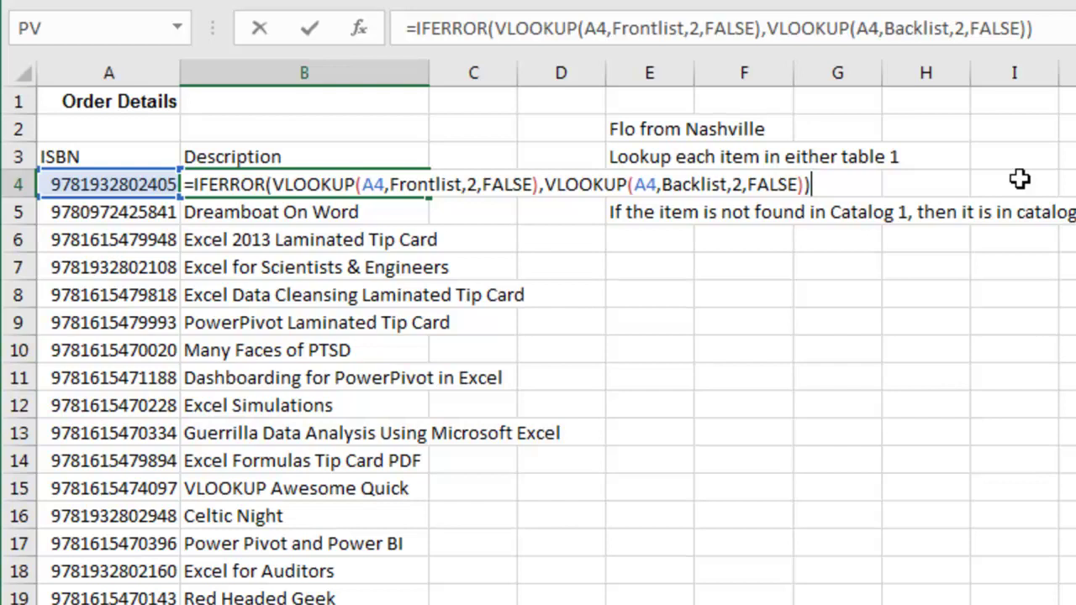
{"action": "key", "text": "ctrl+Return"}
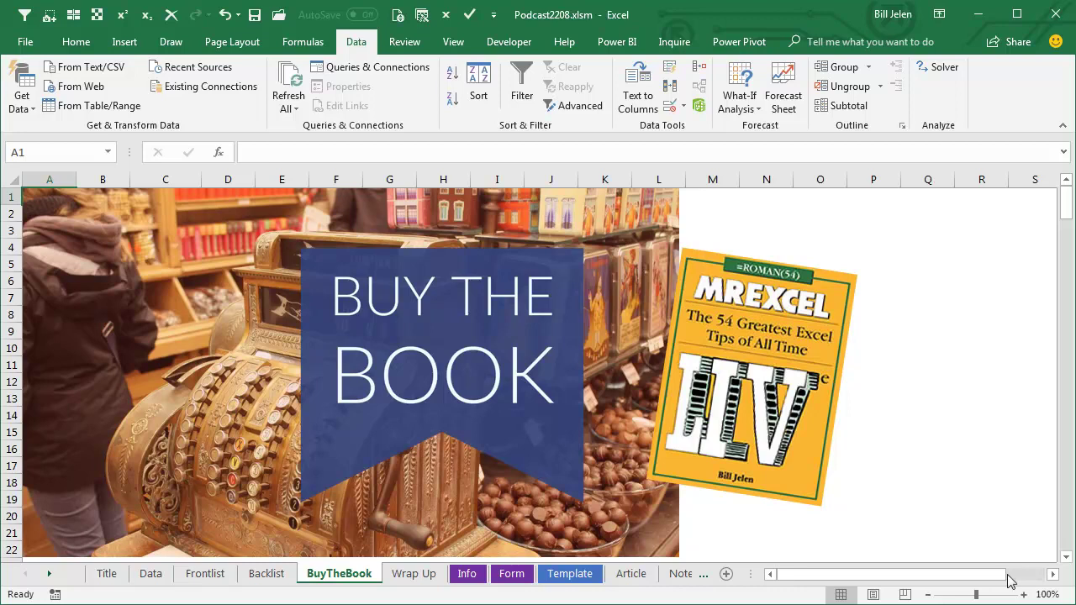
- Go to the next sheet, Wrap Up, with Ctrl+Page Down
{"action": "key", "text": "ctrl+Page_Down"}
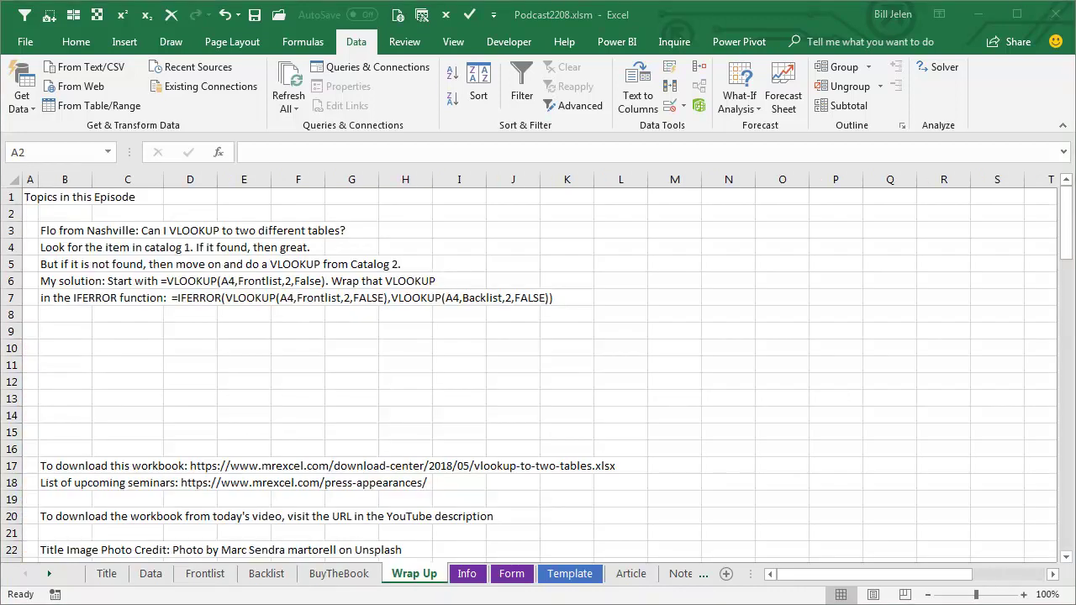